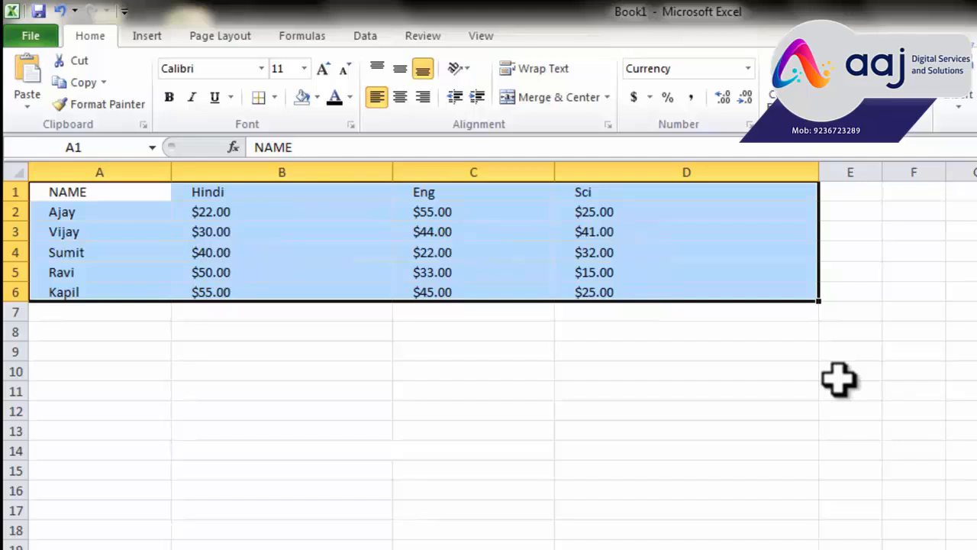
- Set the number format of the selected marks table A1:D6 to General
left_click(748, 68)
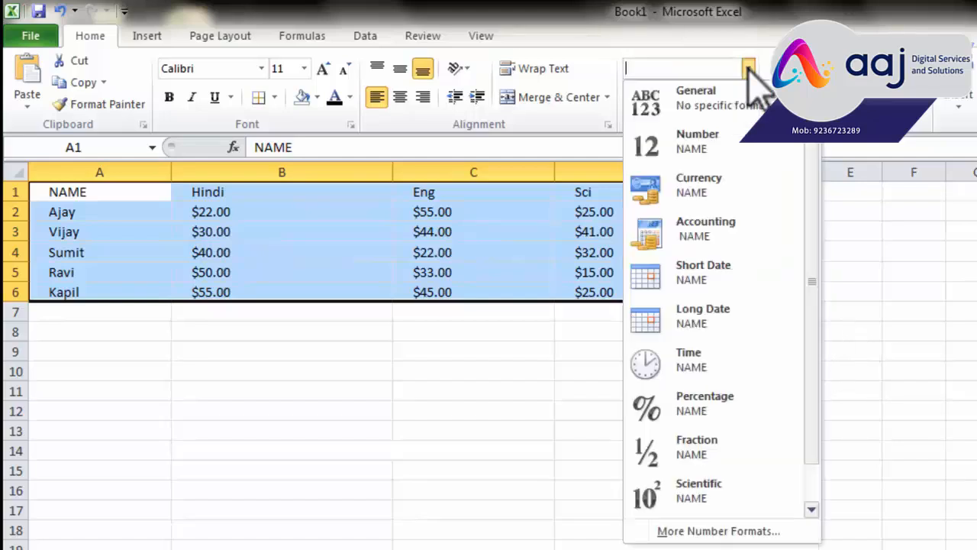
left_click(725, 106)
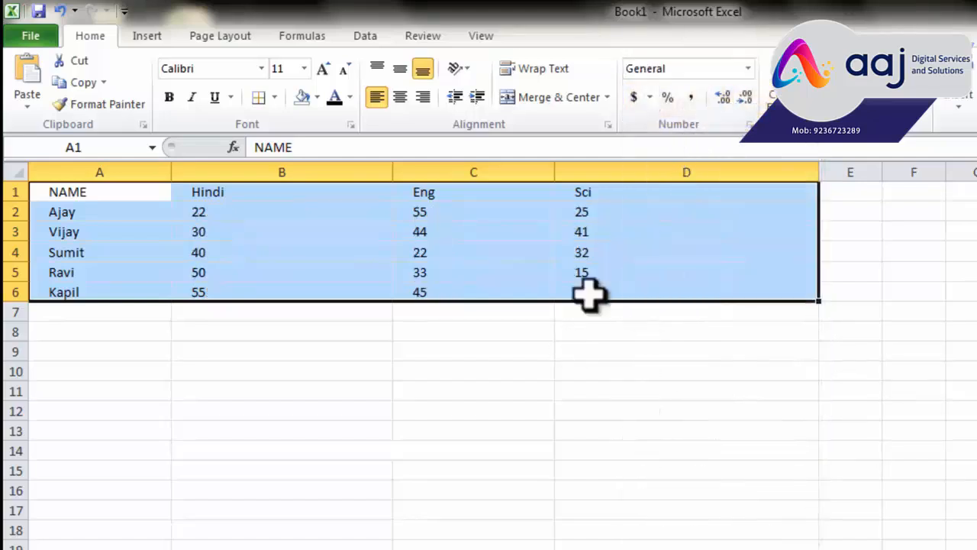
- Examine the currency symbols offered by the additional accounting formats, leaving the table's format unchanged
left_click(649, 97)
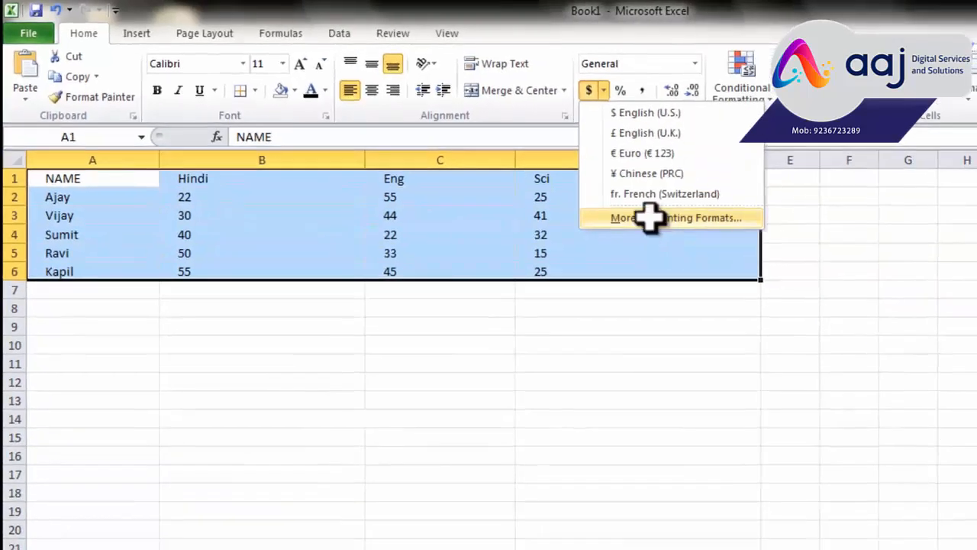
left_click(649, 218)
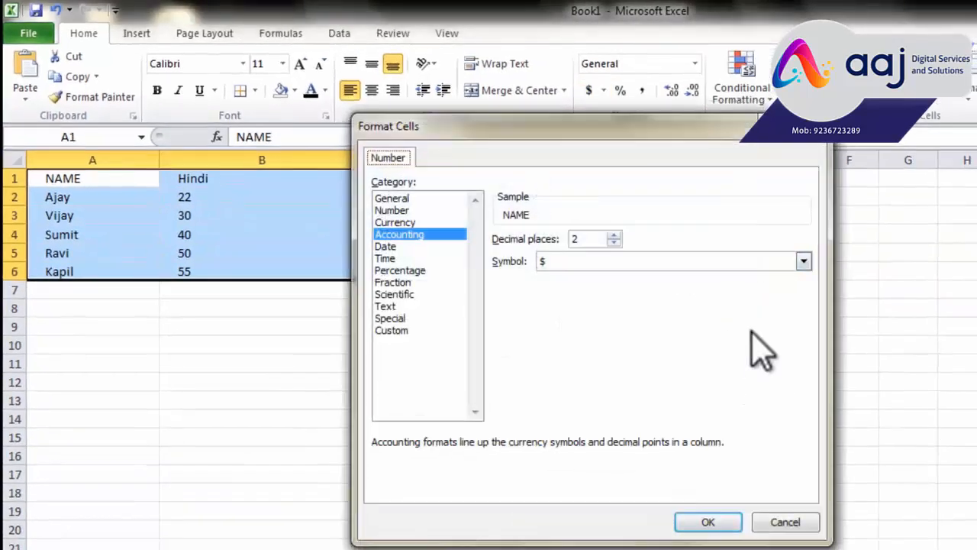
left_click(802, 263)
left_click_drag(801, 313, 804, 332)
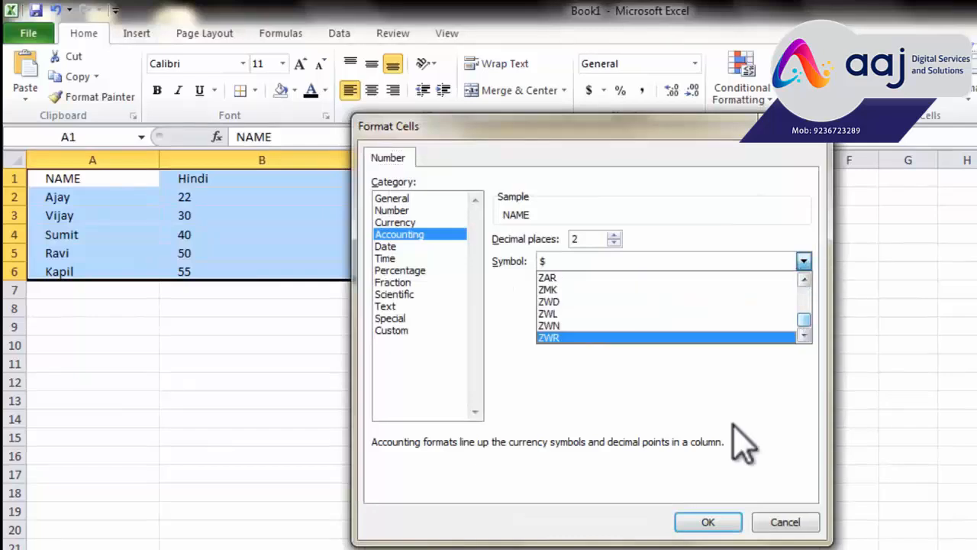
left_click(733, 424)
left_click(801, 524)
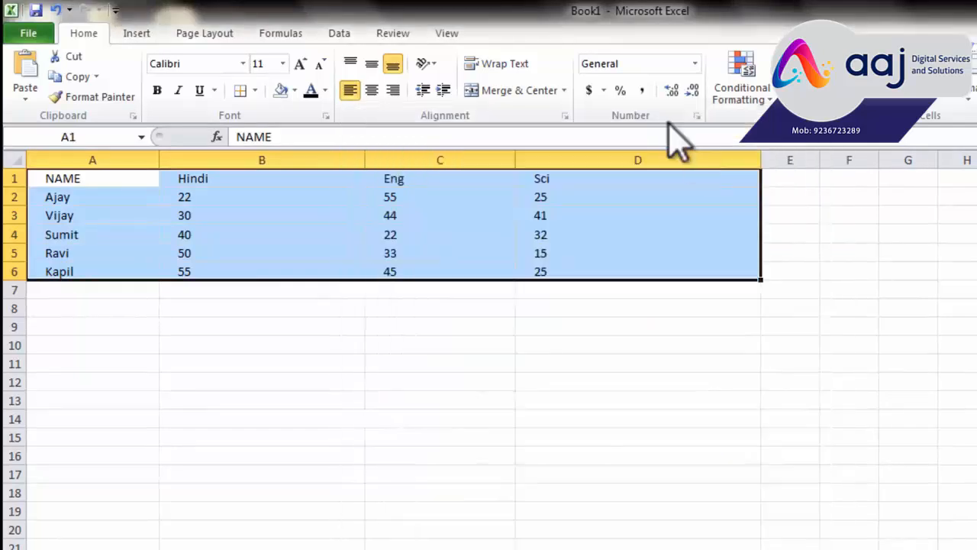
- Try the dollar Accounting format on A1:D6, check the text and number cells, and undo the format
left_click(589, 92)
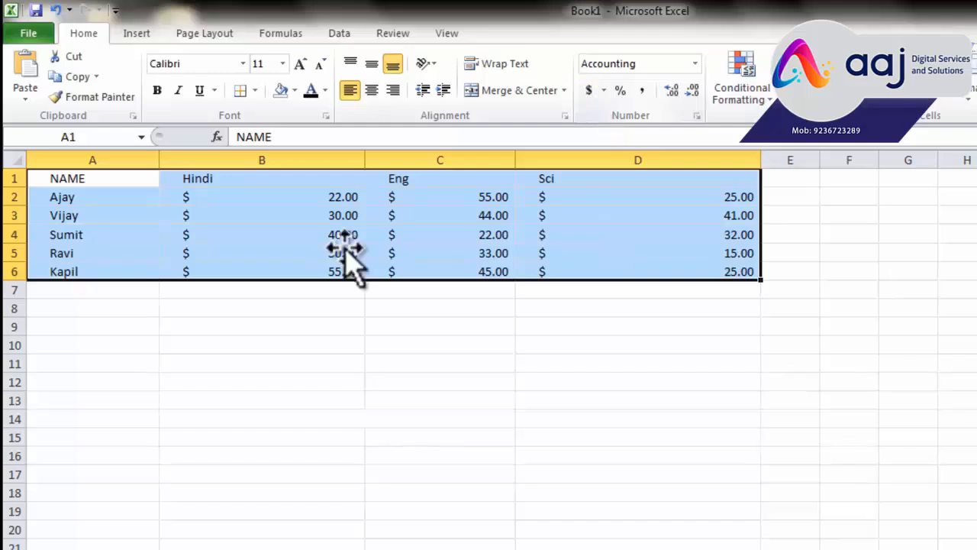
left_click_drag(316, 194, 613, 272)
left_click_drag(139, 175, 137, 268)
left_click_drag(113, 181, 603, 178)
left_click_drag(138, 176, 124, 267)
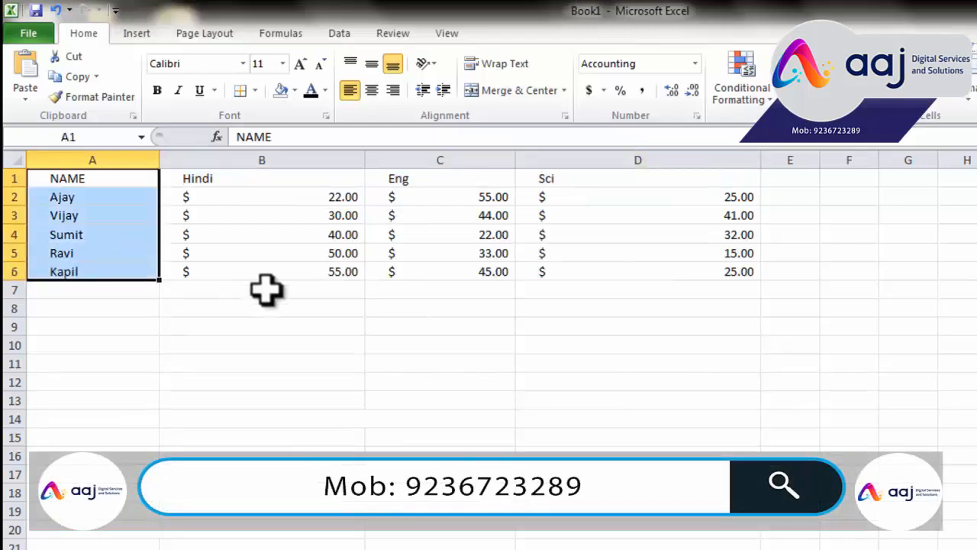
left_click_drag(207, 197, 626, 267)
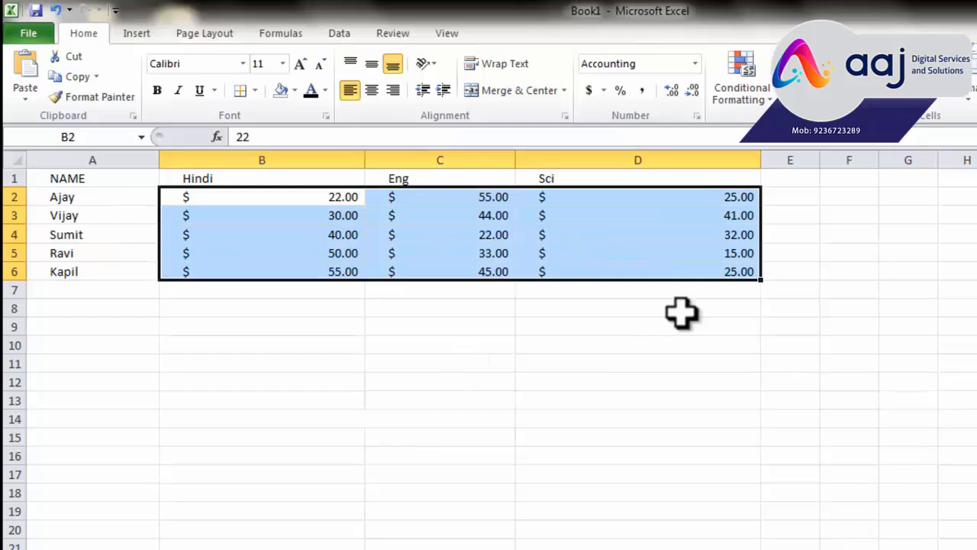
key("ctrl+z")
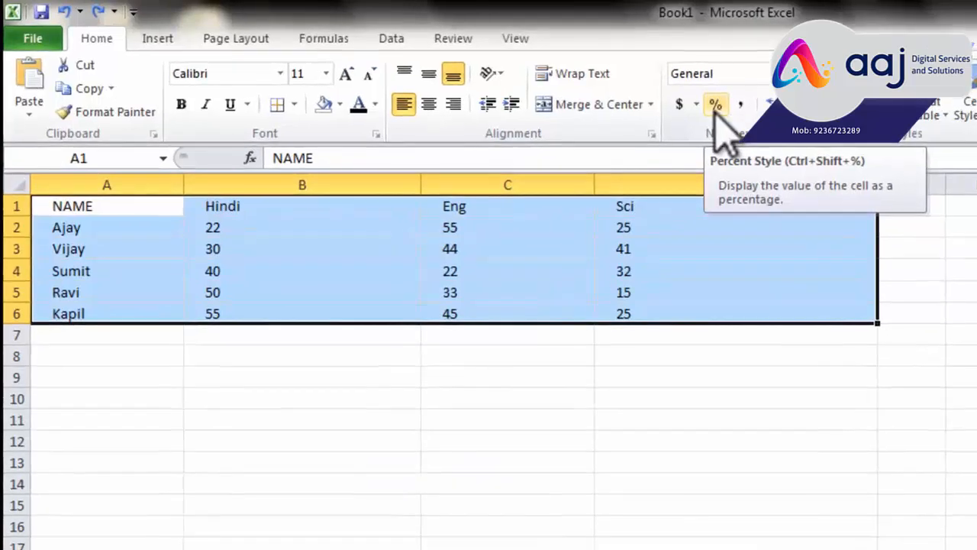
- Try the Percent Style on the marks table A1:D6 and undo it
left_click(715, 107)
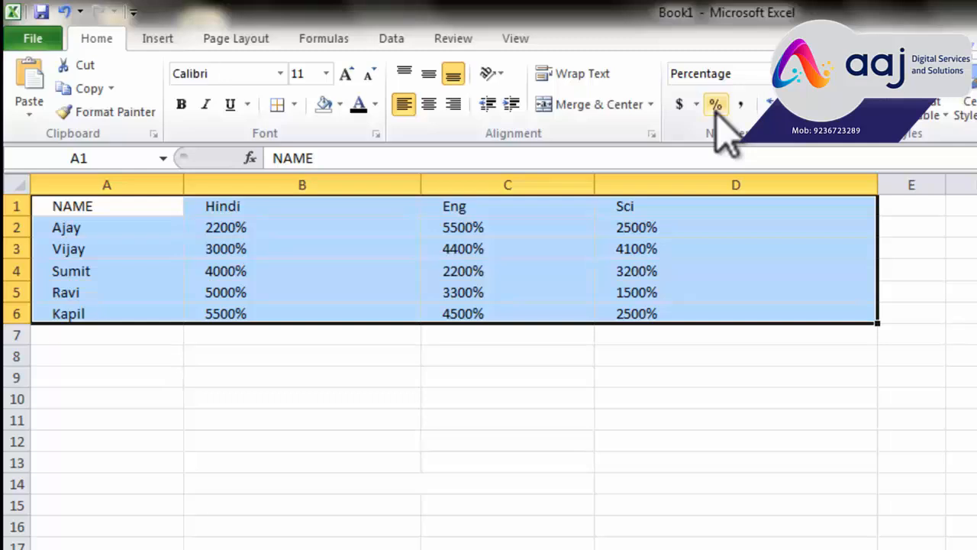
key("ctrl+z")
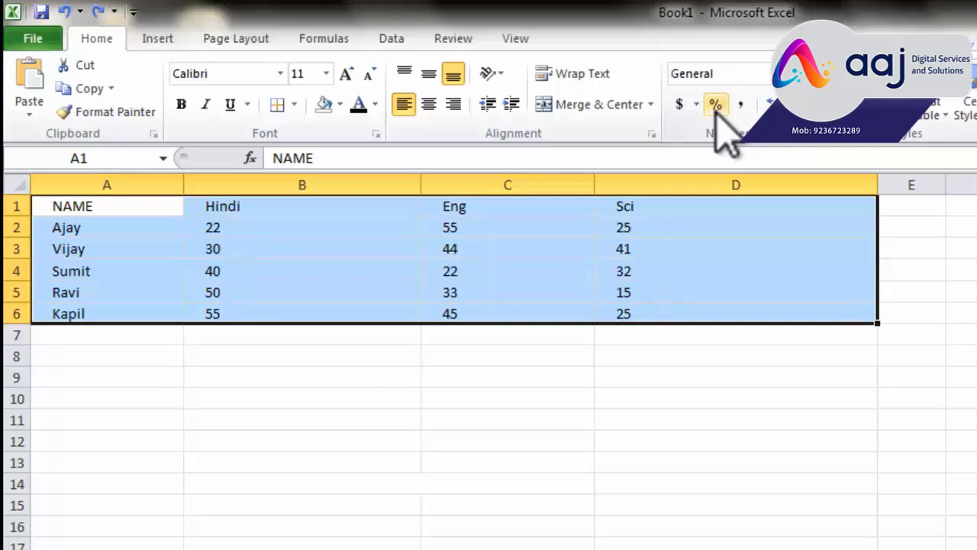
left_click(716, 107)
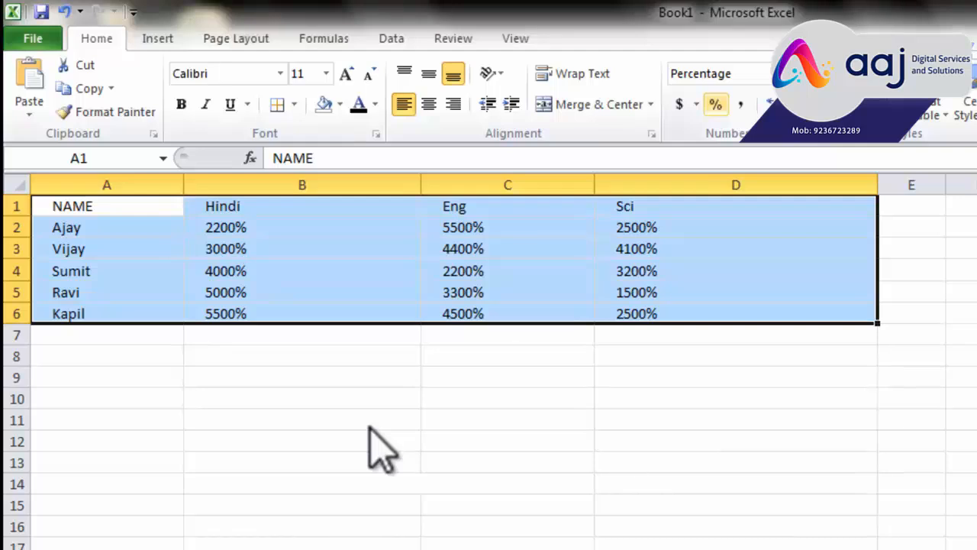
key("ctrl+z")
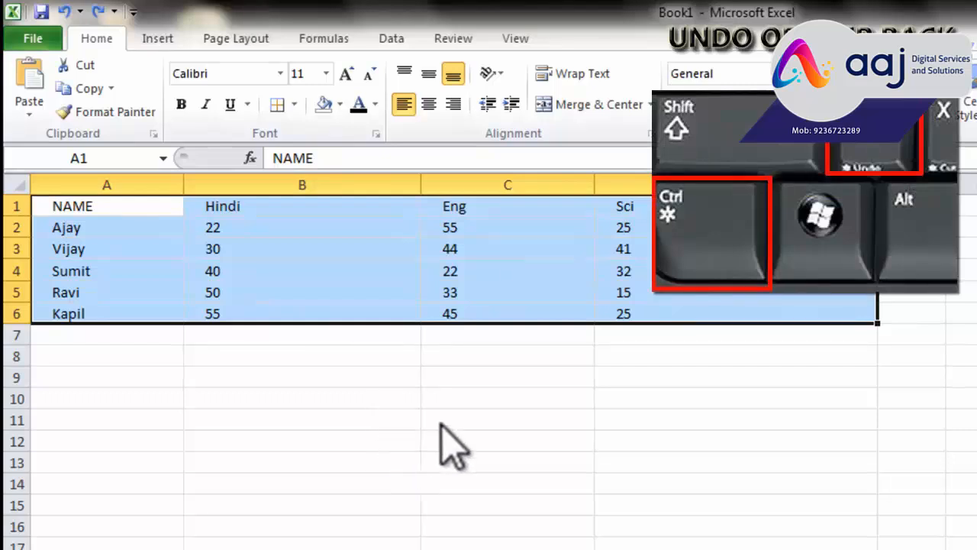
key("ctrl+z")
key("ctrl+z")
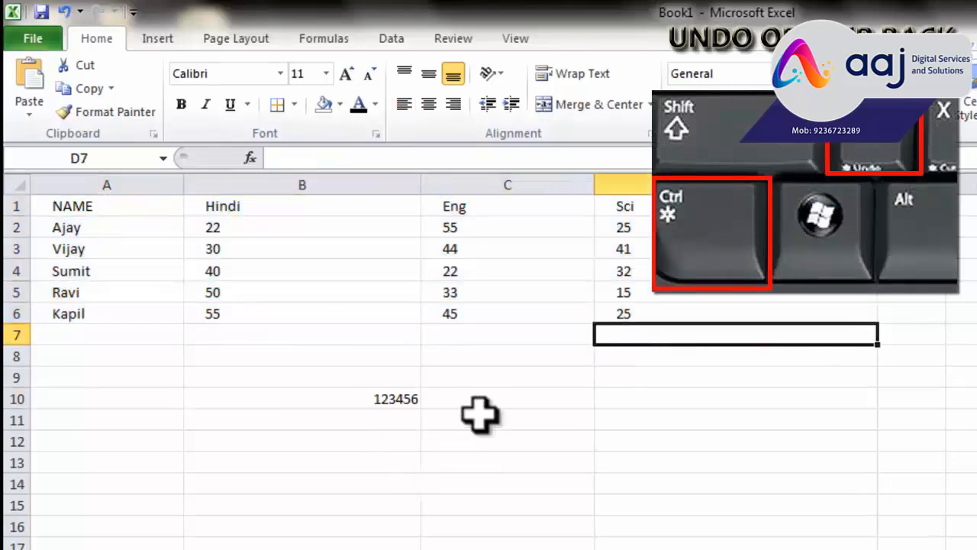
- Apply the Comma Style with a thousands separator to the number in cell B10
left_click(393, 397)
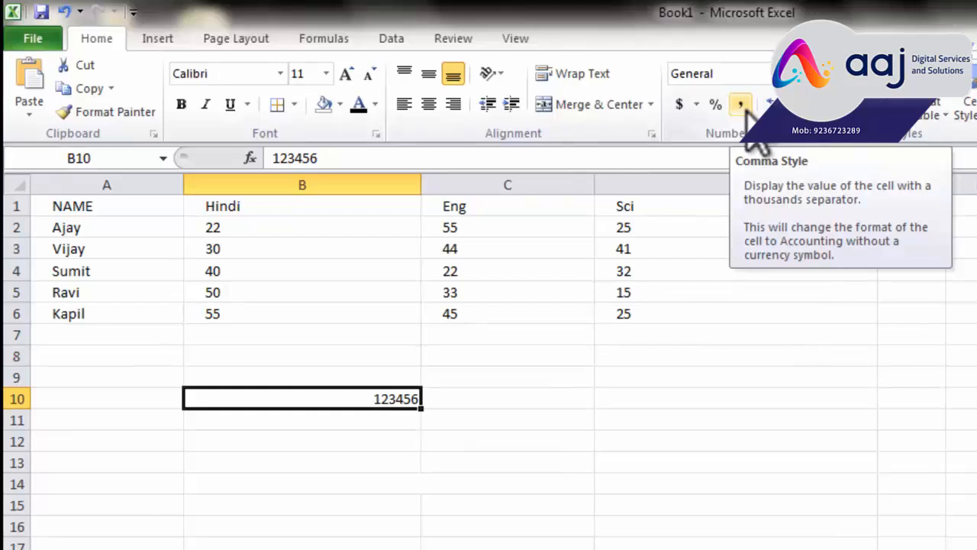
left_click(740, 105)
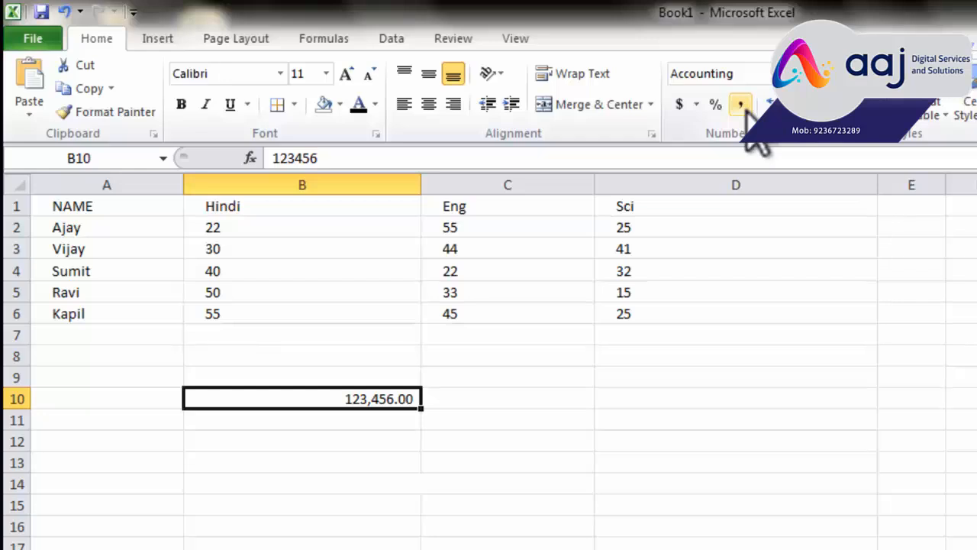
left_click(599, 422)
- Increase the decimals of the marks in B2:D6 to five places
left_click_drag(133, 214, 661, 319)
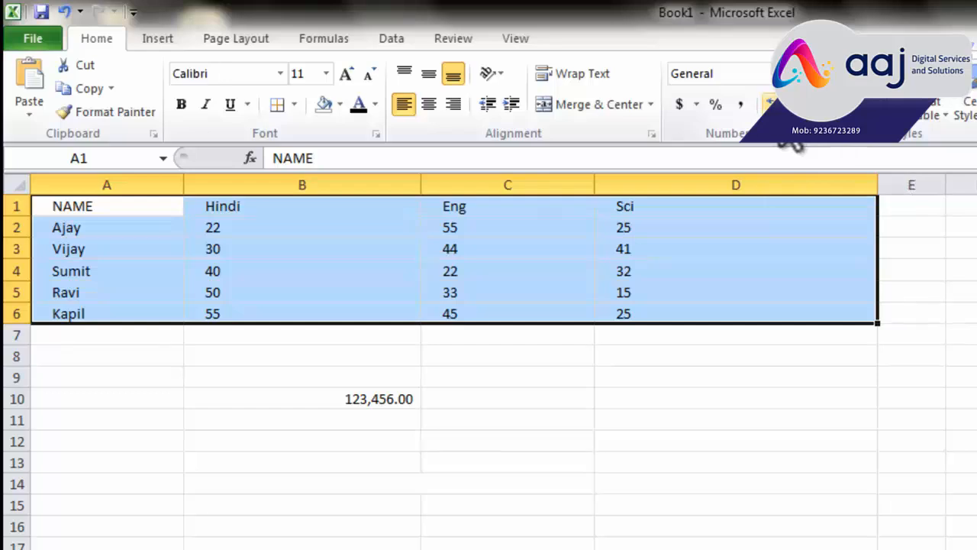
left_click(536, 254)
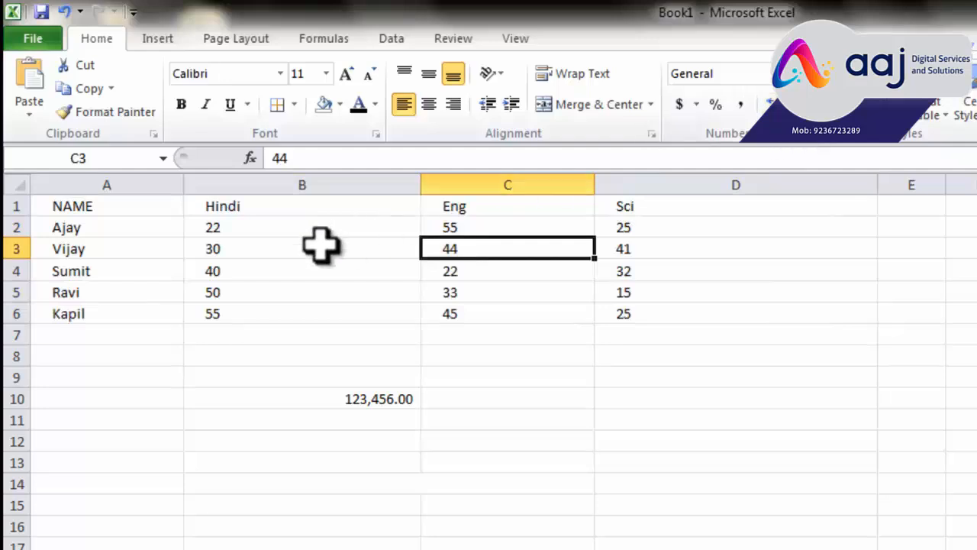
left_click_drag(320, 229, 650, 309)
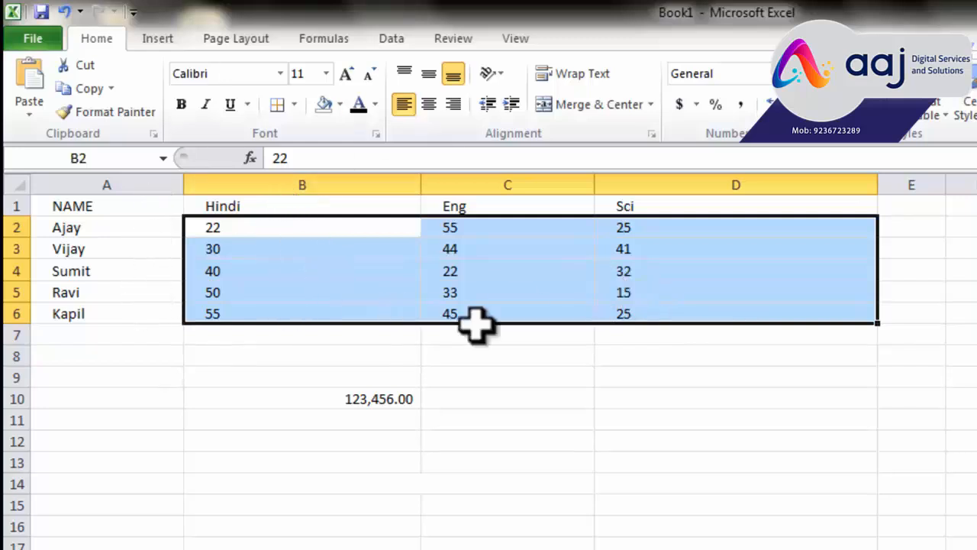
left_click(769, 103)
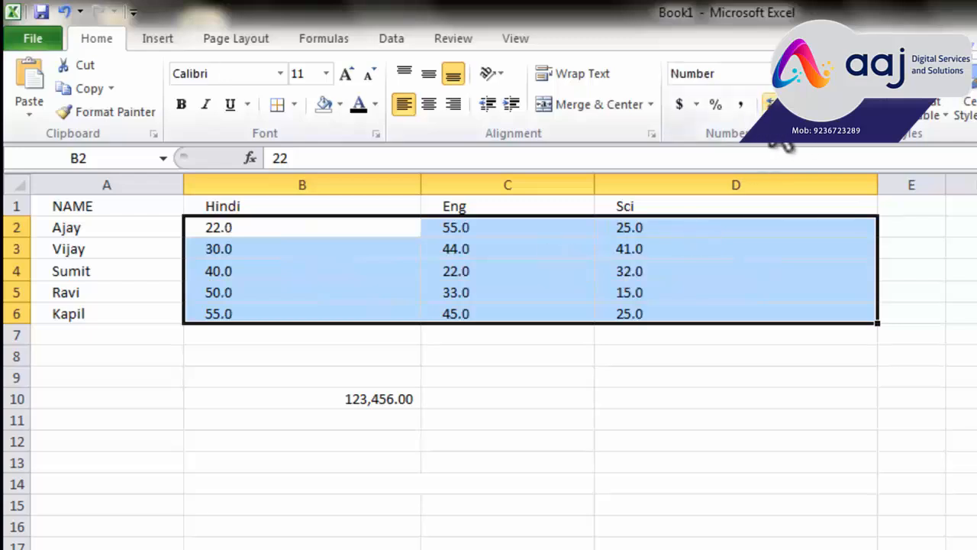
left_click(769, 104)
left_click(769, 104)
left_click(769, 104)
left_click(770, 104)
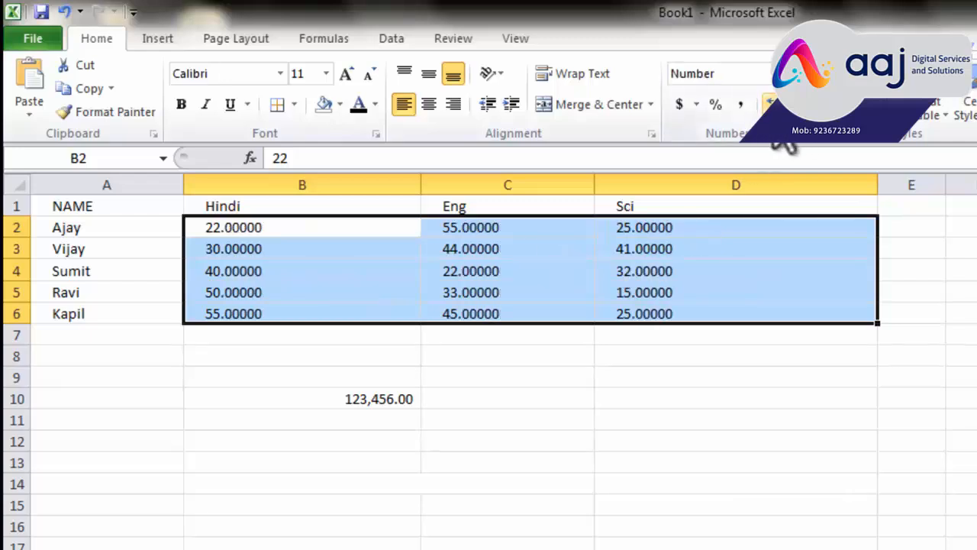
- Decrease the decimals of the marks in B2:D6 to zero places
left_click(795, 105)
left_click(795, 104)
left_click(795, 105)
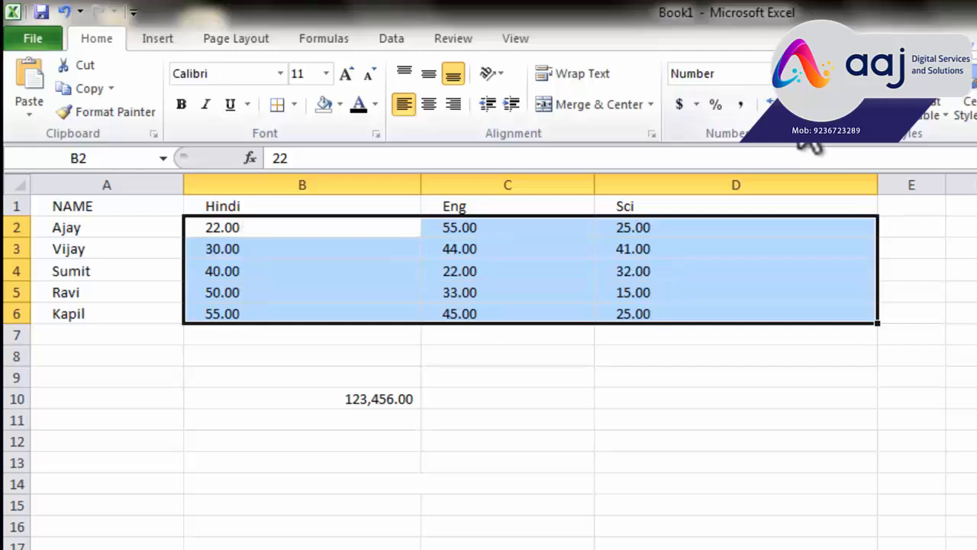
left_click(795, 104)
left_click(795, 104)
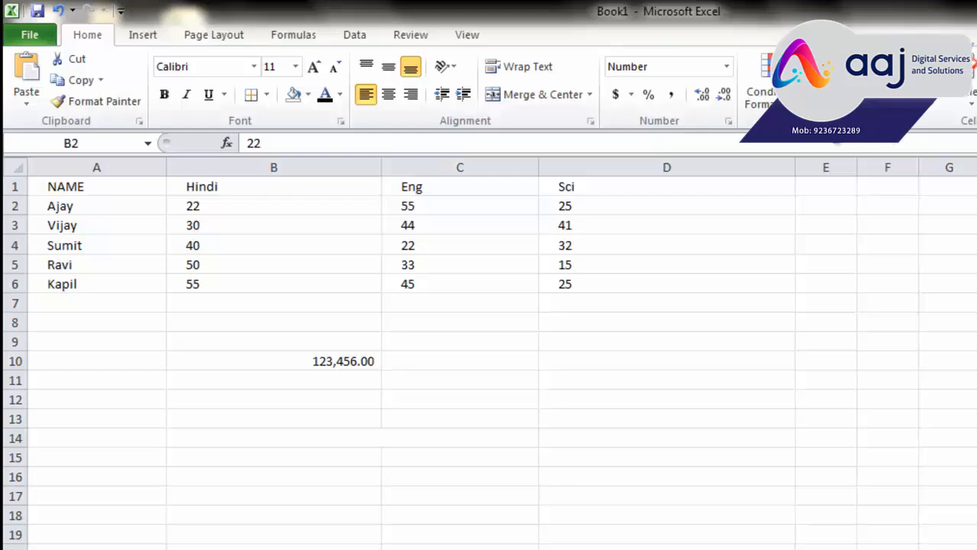
- Add a conditional formatting rule to B2:D6 that highlights values greater than 35 with Green Fill with Dark Green Text
left_click(728, 254)
left_click_drag(257, 213, 561, 282)
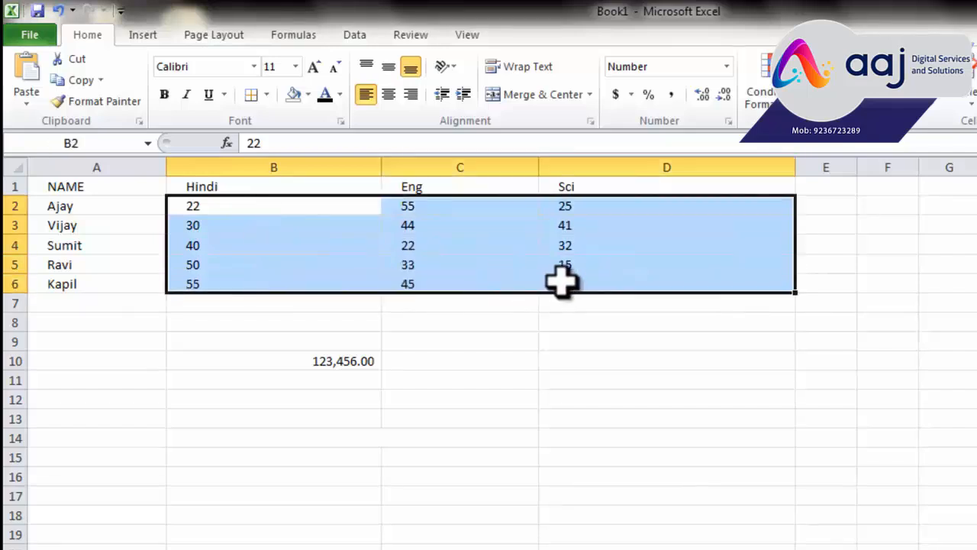
left_click(769, 95)
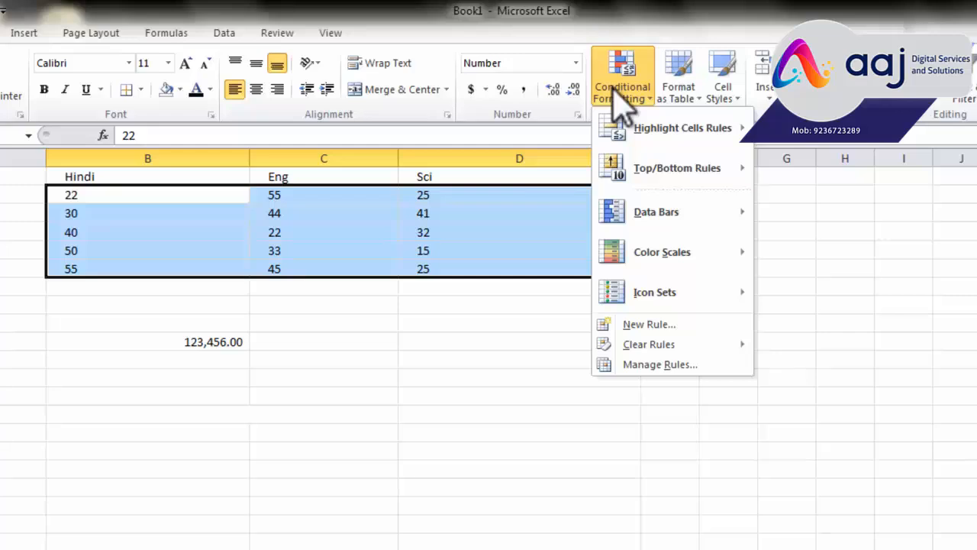
mouse_move(698, 132)
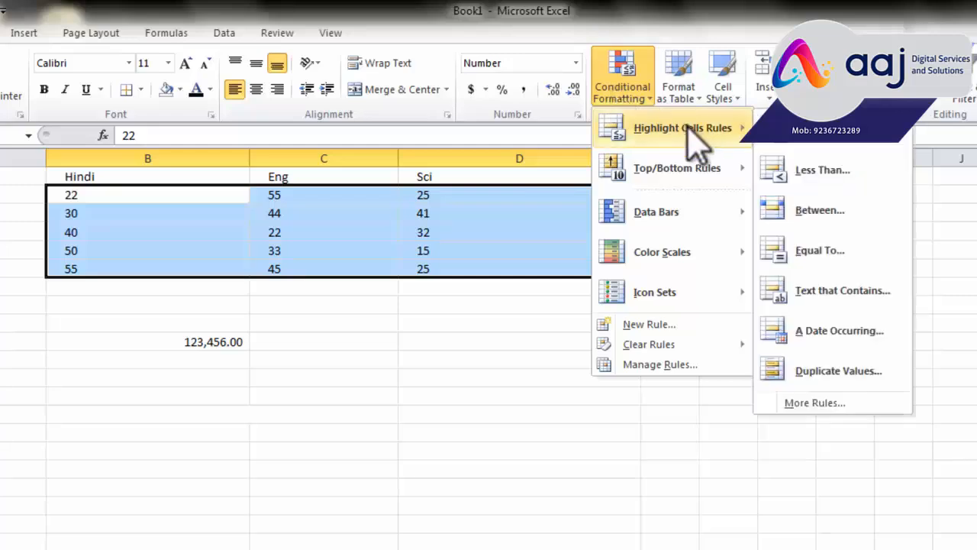
left_click(794, 142)
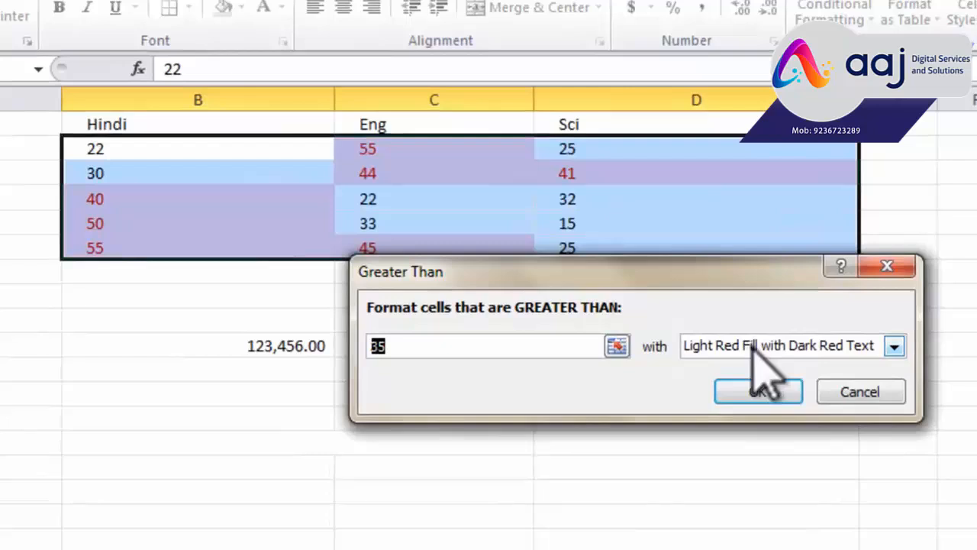
left_click(572, 341)
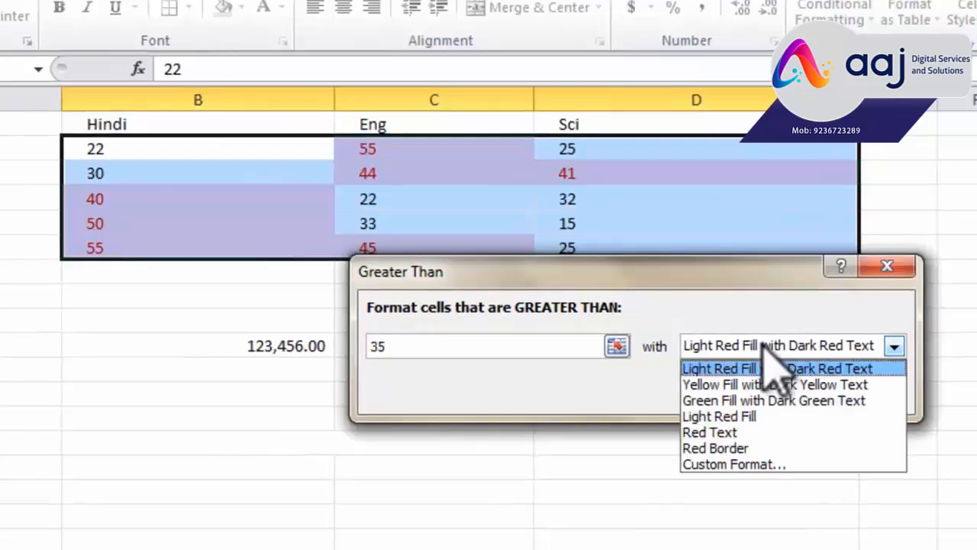
left_click(771, 400)
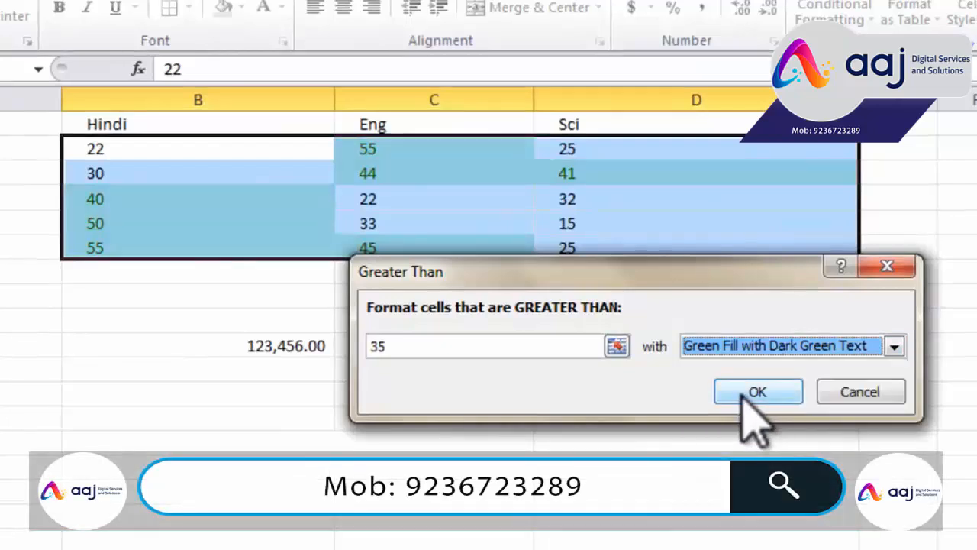
left_click(753, 391)
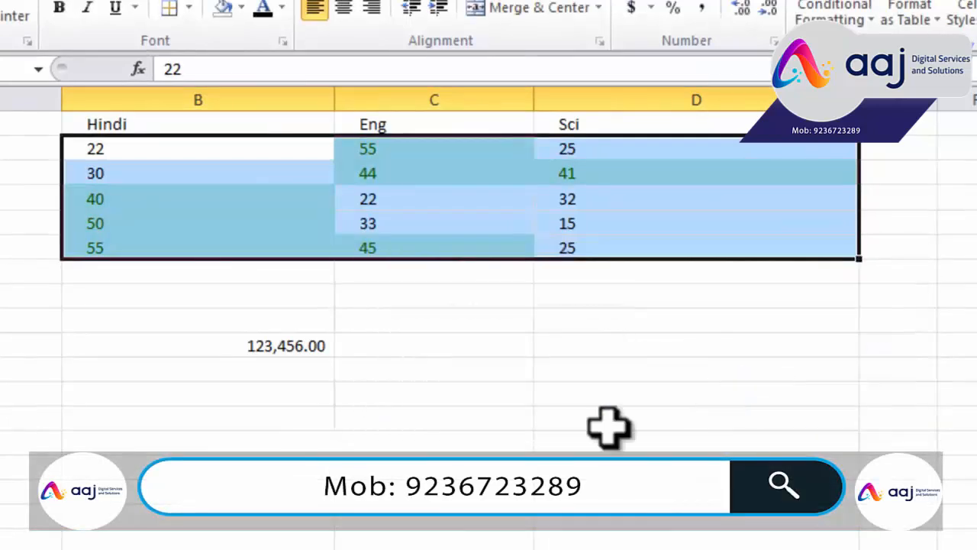
left_click(473, 418)
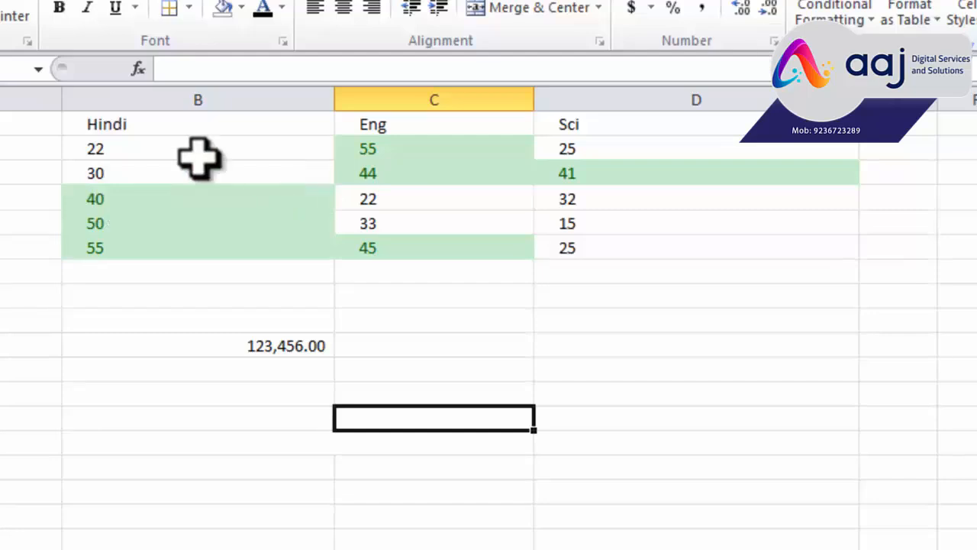
left_click(758, 319)
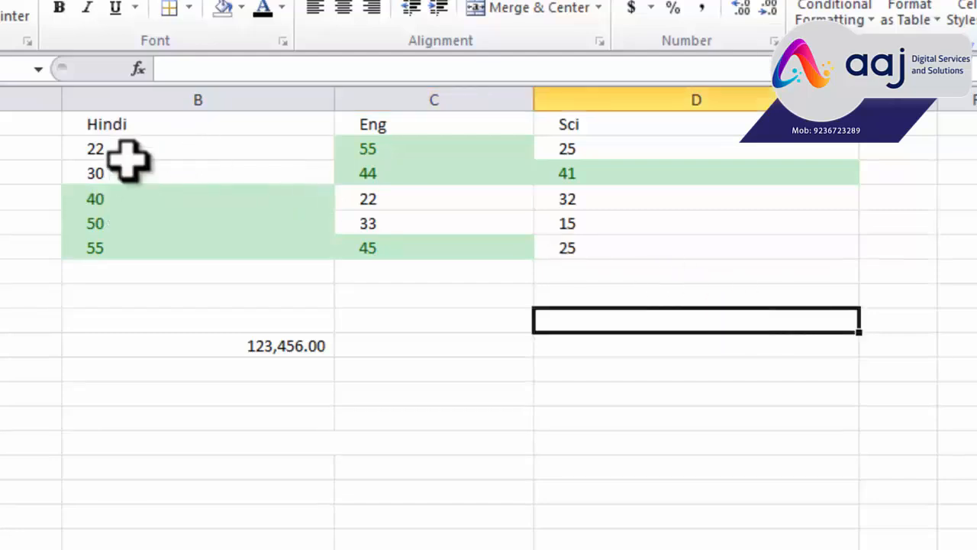
- Test the highlighting rule by entering 45 as the Hindi mark in B2, and undo the entry
left_click(137, 151)
type("45")
key("Return")
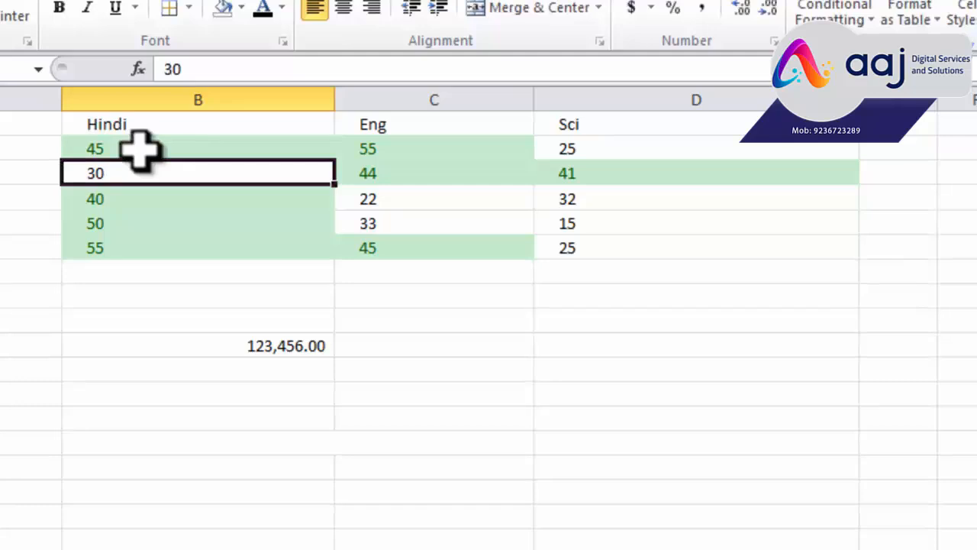
key("ctrl+z")
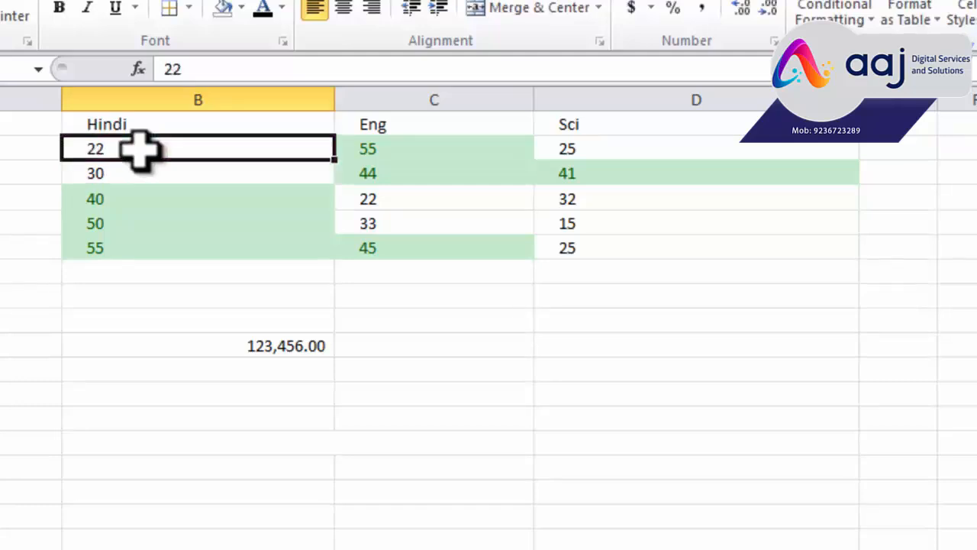
- Undo the greater-than highlighting rule on B2:D6 and start a Top 10 Items conditional formatting rule for the same marks, keeping them unobstructed
key("ctrl+z")
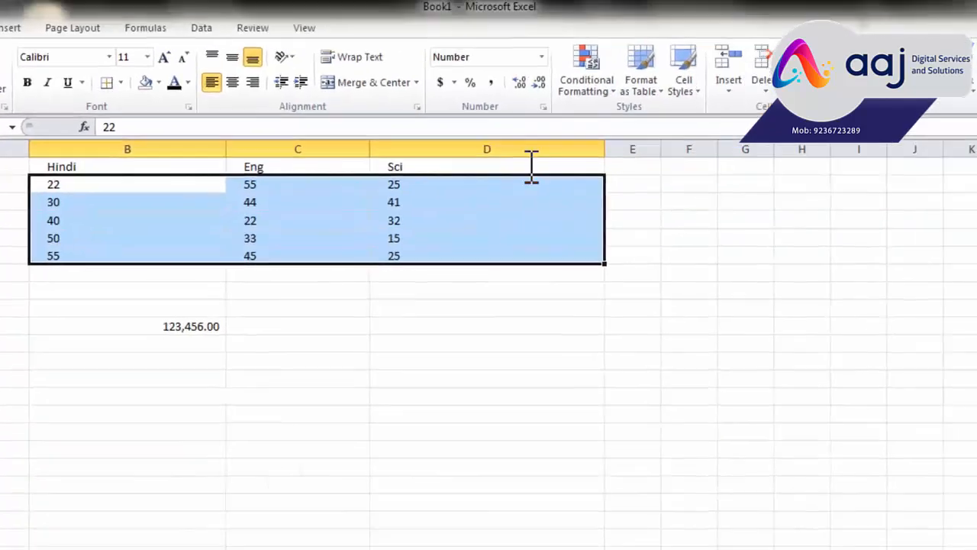
left_click(767, 38)
mouse_move(648, 162)
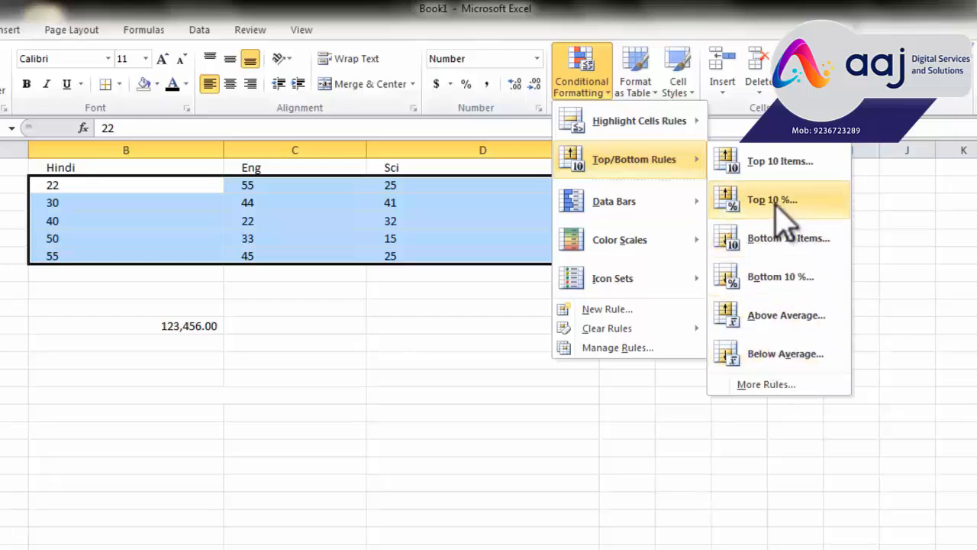
left_click(775, 163)
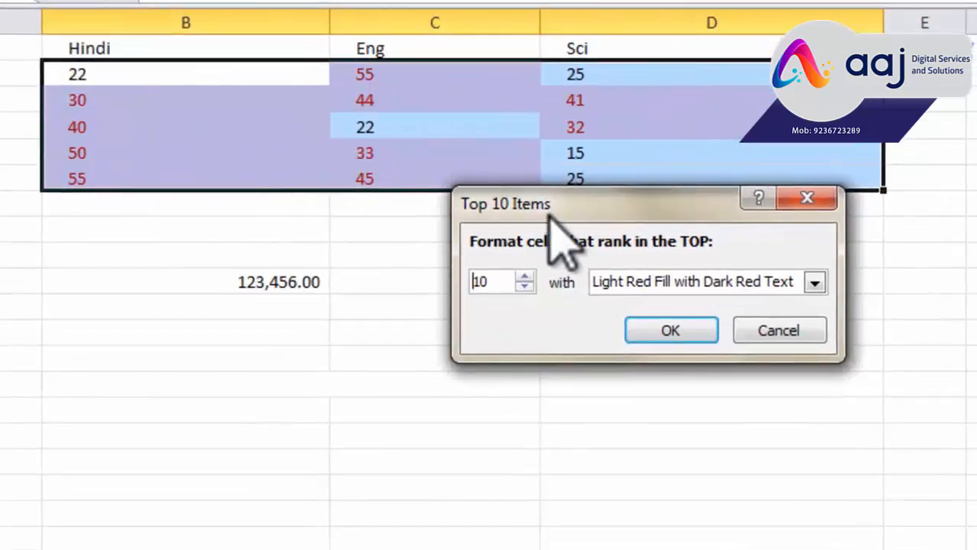
left_click_drag(551, 216, 619, 323)
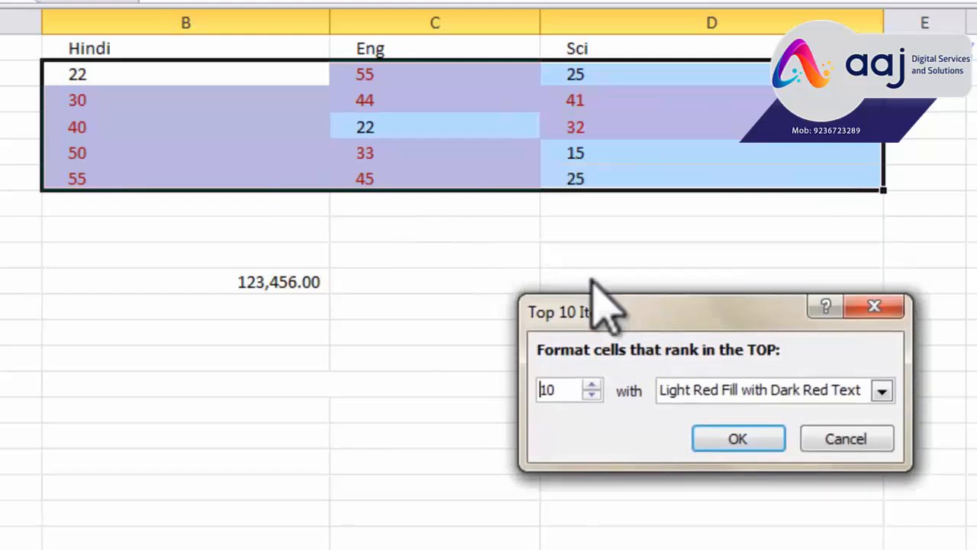
- Try Green Fill with Dark Green Text for the top-items rule, and switch back to Light Red Fill with Dark Red Text
left_click(777, 399)
left_click(770, 445)
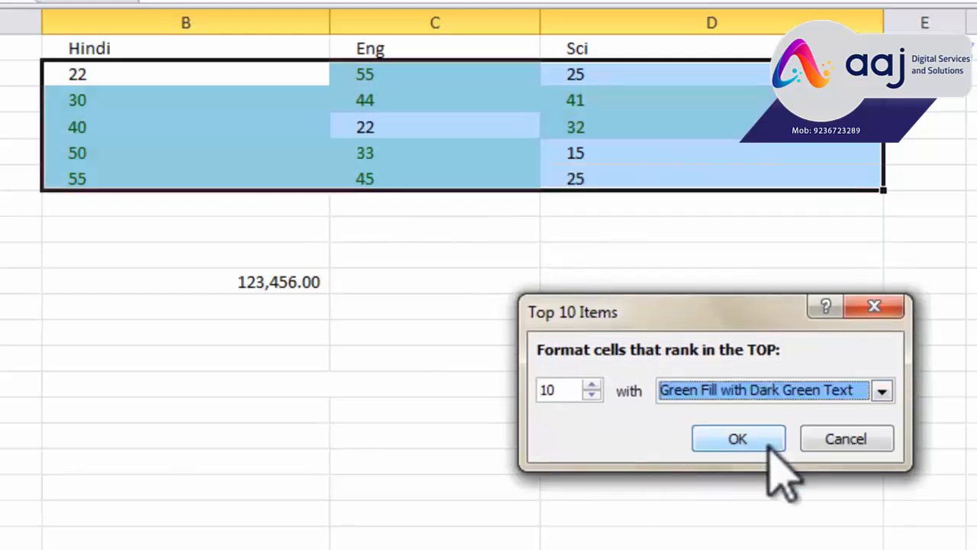
left_click(794, 397)
left_click(768, 354)
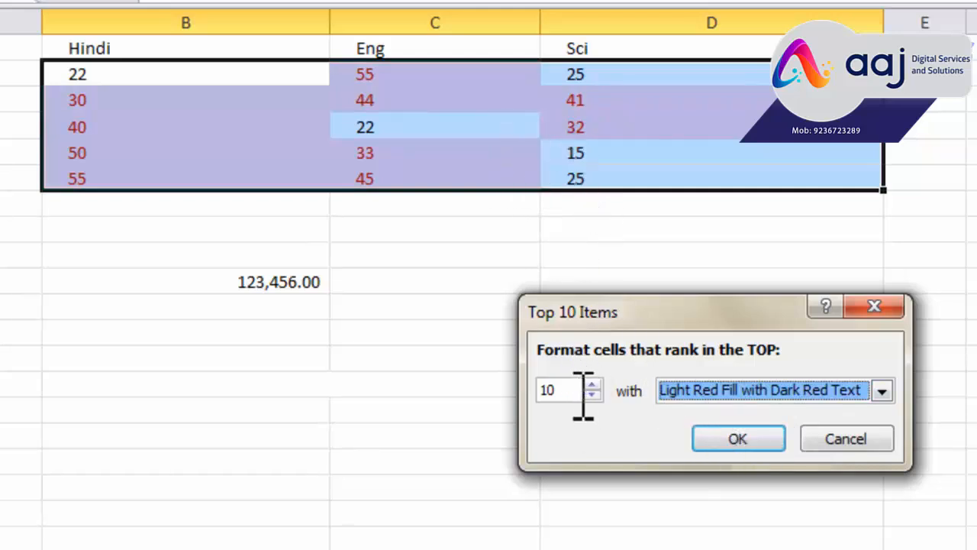
- Set the top-items rule to format the 5 highest-ranking marks in B2:D6
key("shift+Tab")
type("5")
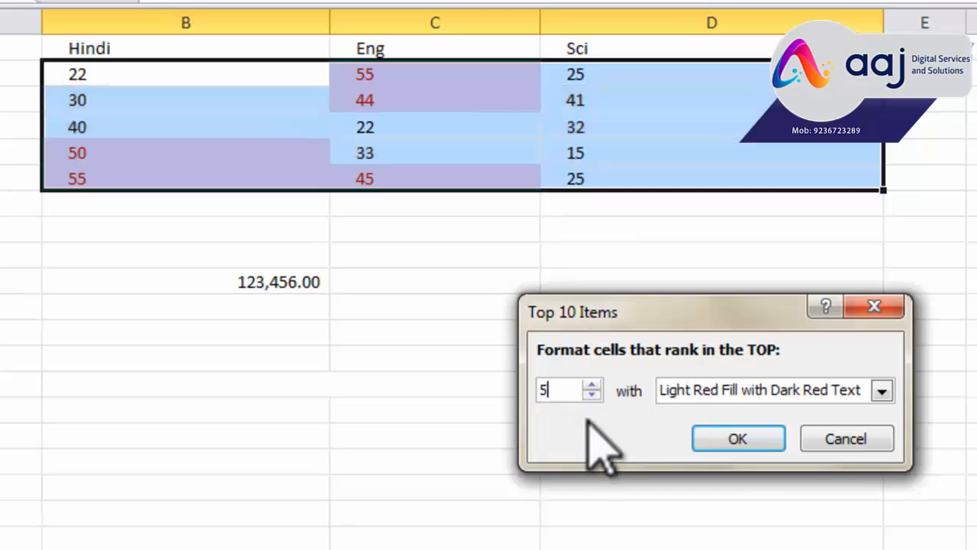